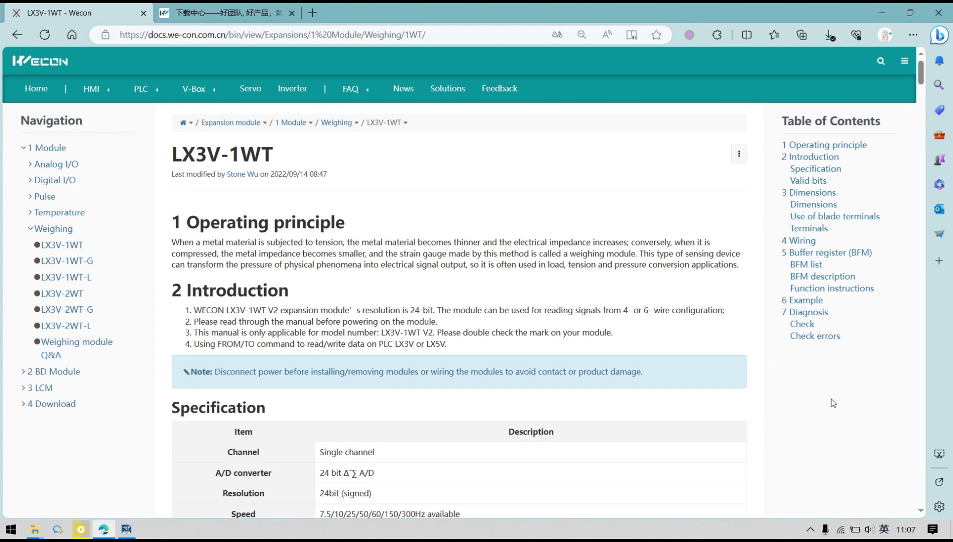
pyautogui.scroll(-5, 784, 346)
pyautogui.scroll(3, 785, 345)
pyautogui.scroll(2, 785, 345)
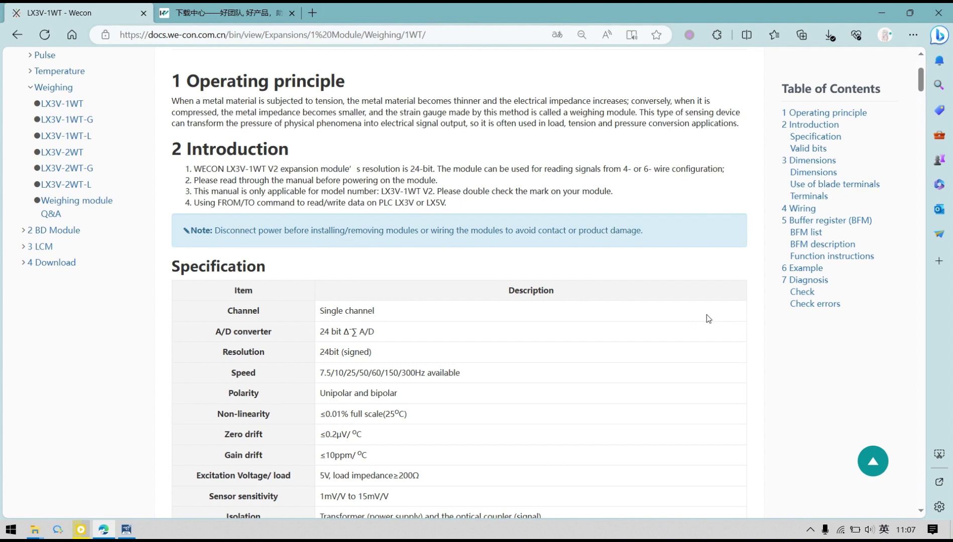
pyautogui.scroll(-5, 703, 305)
pyautogui.scroll(-8, 704, 305)
pyautogui.moveTo(459, 267)
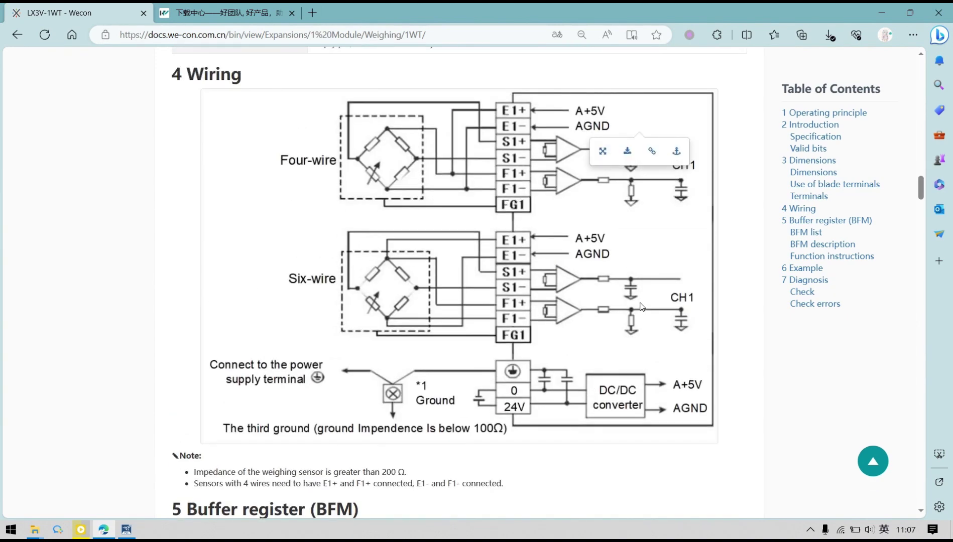
# Jump to section 4 Wiring in the LX3V-1WT documentation to view the wiring diagram
pyautogui.click(801, 209)
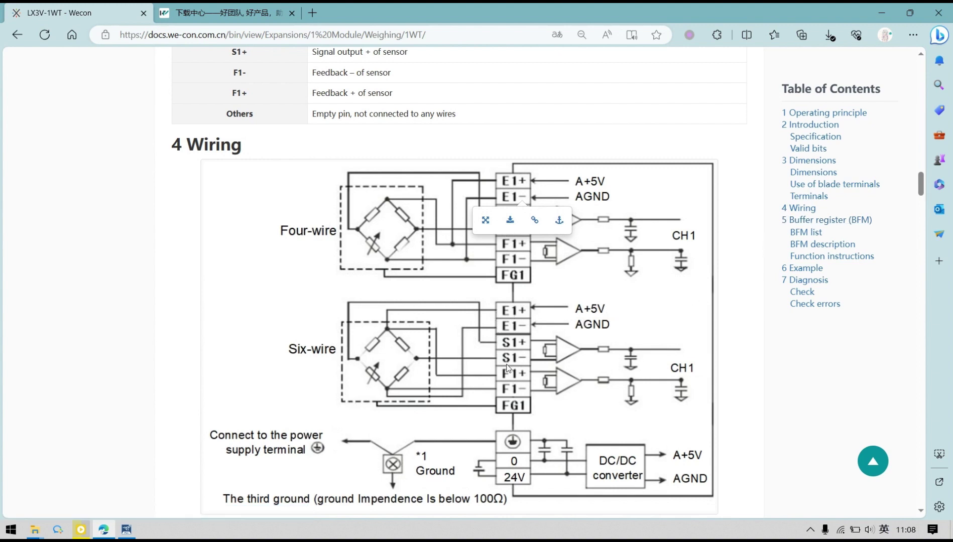
pyautogui.scroll(-10, 767, 337)
pyautogui.scroll(-1, 769, 337)
pyautogui.scroll(1, 768, 337)
pyautogui.scroll(-1, 768, 335)
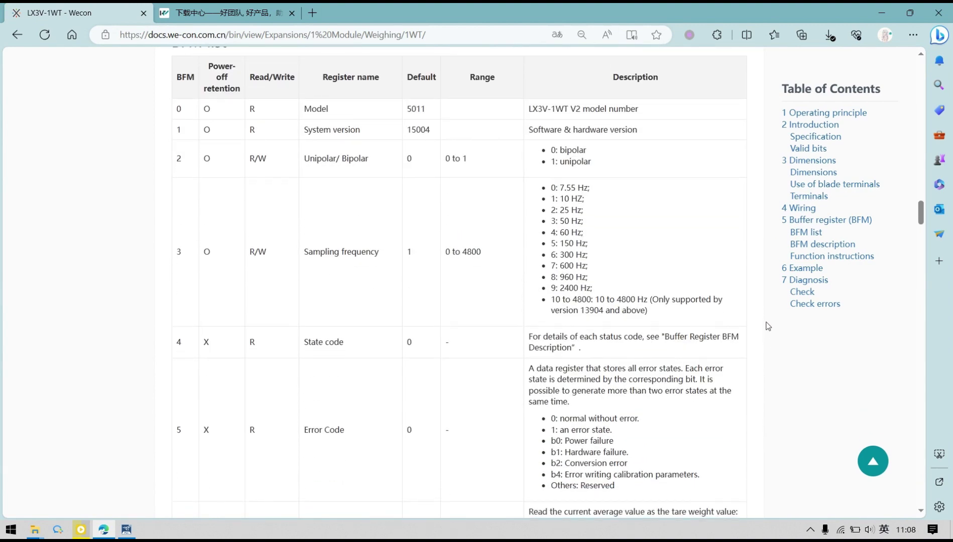
pyautogui.scroll(2, 767, 328)
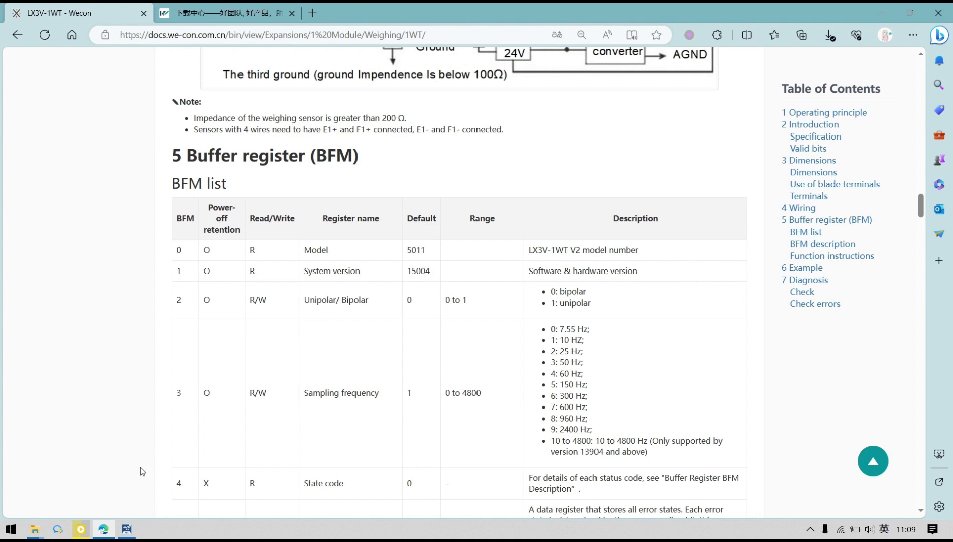
pyautogui.click(126, 529)
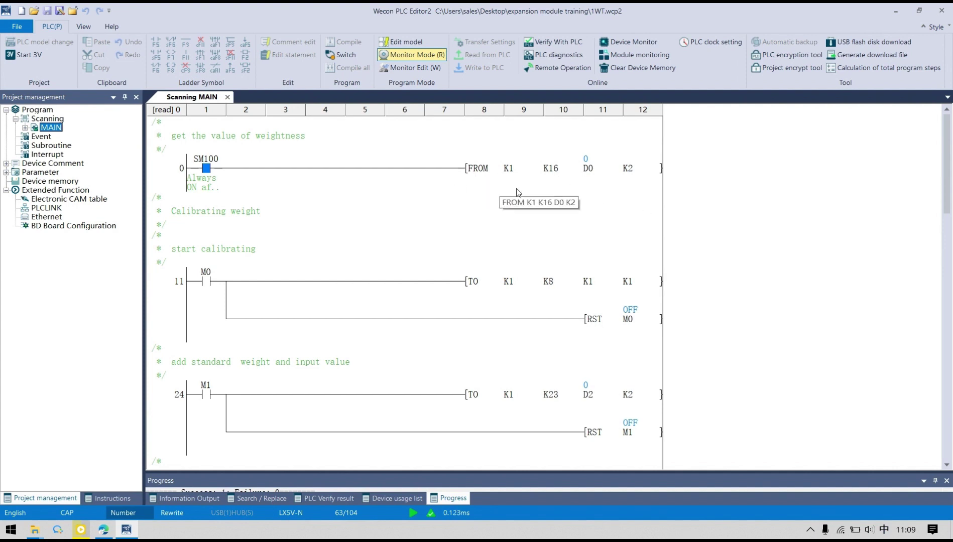
# Finish reviewing the BFM descriptions in Edge, minimize it, and restore the 1WT ladder program
pyautogui.click(894, 11)
pyautogui.scroll(-5, 372, 250)
pyautogui.scroll(-3, 342, 259)
pyautogui.scroll(-5, 342, 259)
pyautogui.scroll(-5, 343, 259)
pyautogui.scroll(2, 354, 216)
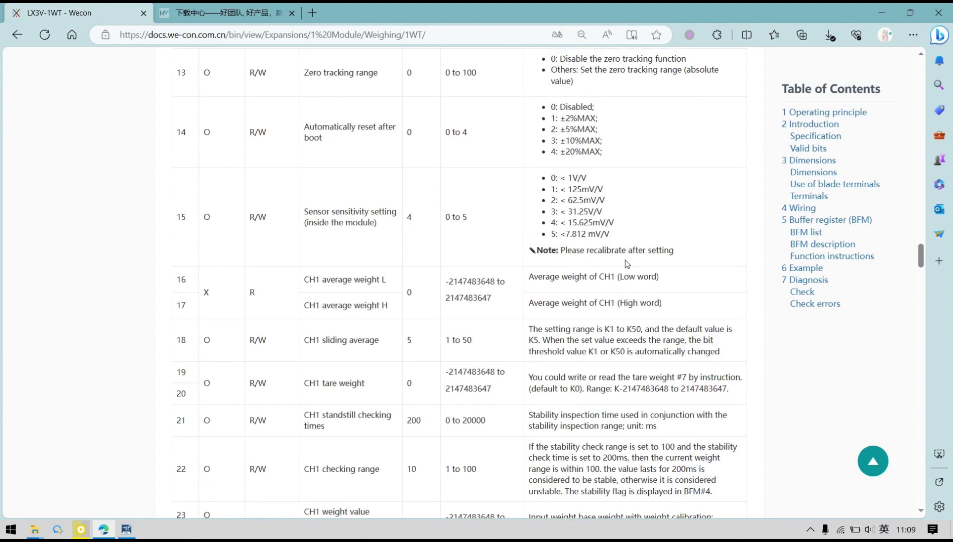
pyautogui.scroll(3, 619, 264)
pyautogui.scroll(-8, 619, 263)
pyautogui.scroll(-5, 619, 263)
pyautogui.scroll(-5, 620, 263)
pyautogui.scroll(-5, 619, 264)
pyautogui.scroll(-4, 620, 264)
pyautogui.scroll(-5, 620, 266)
pyautogui.scroll(-4, 618, 267)
pyautogui.scroll(-3, 620, 266)
pyautogui.click(881, 13)
pyautogui.click(128, 530)
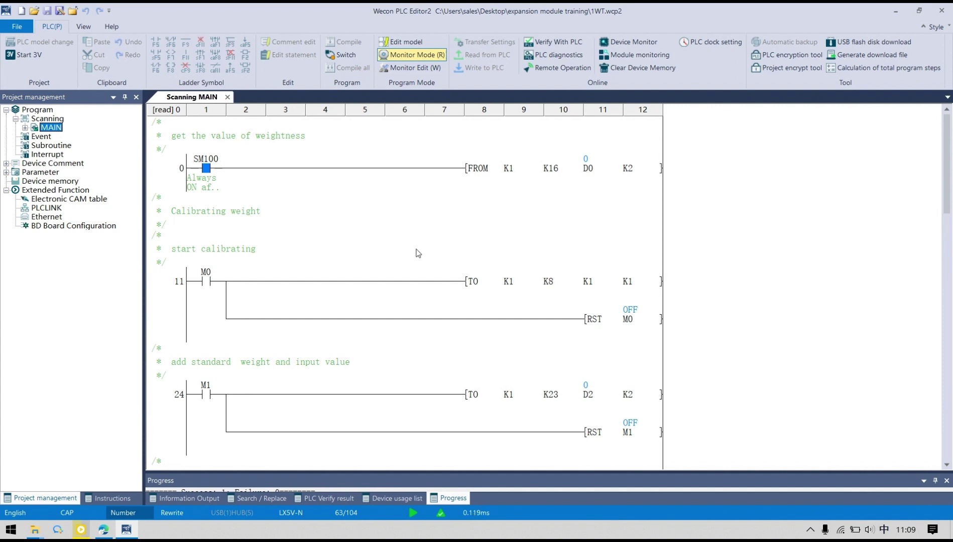
pyautogui.scroll(-3, 417, 253)
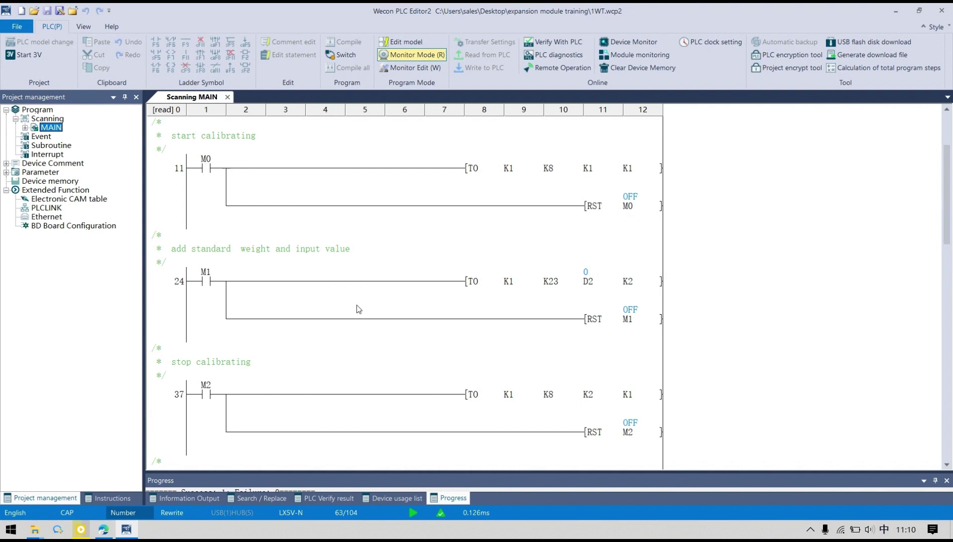
# Switch M0 on via Debug > Modify current value to start calibration
pyautogui.click(205, 172)
pyautogui.rightClick(212, 178)
pyautogui.moveTo(269, 280)
pyautogui.click(342, 343)
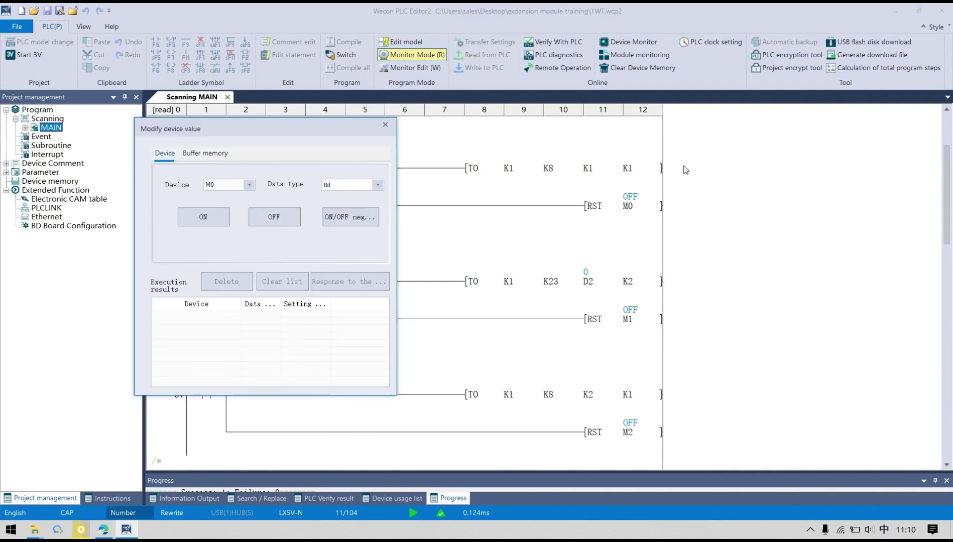
pyautogui.moveTo(294, 131); pyautogui.dragTo(833, 139)
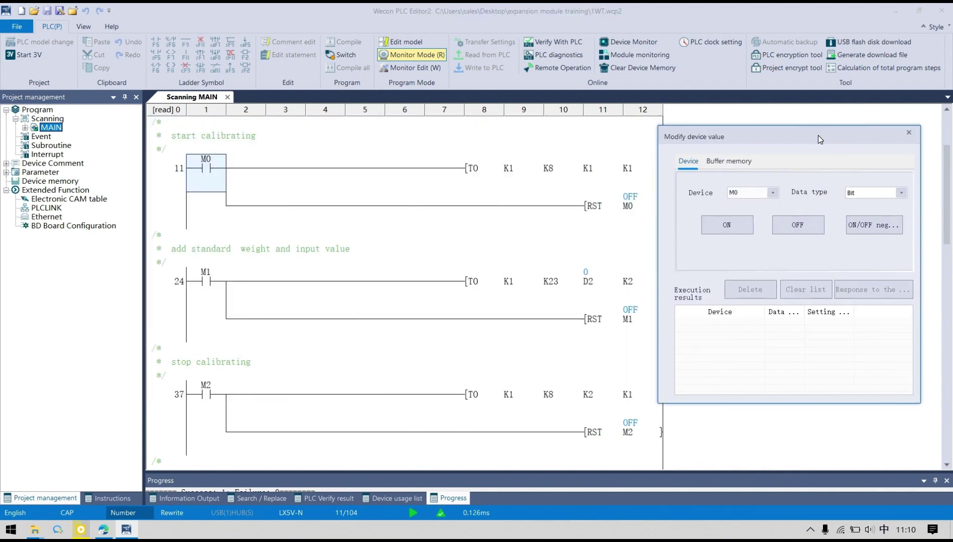
pyautogui.click(759, 225)
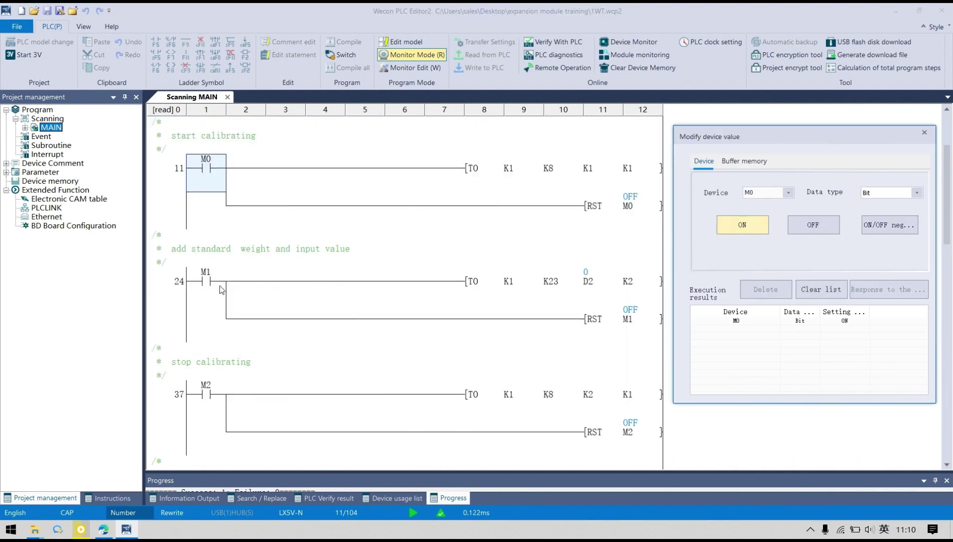
# Write the standard weight 300 into D2
pyautogui.click(205, 282)
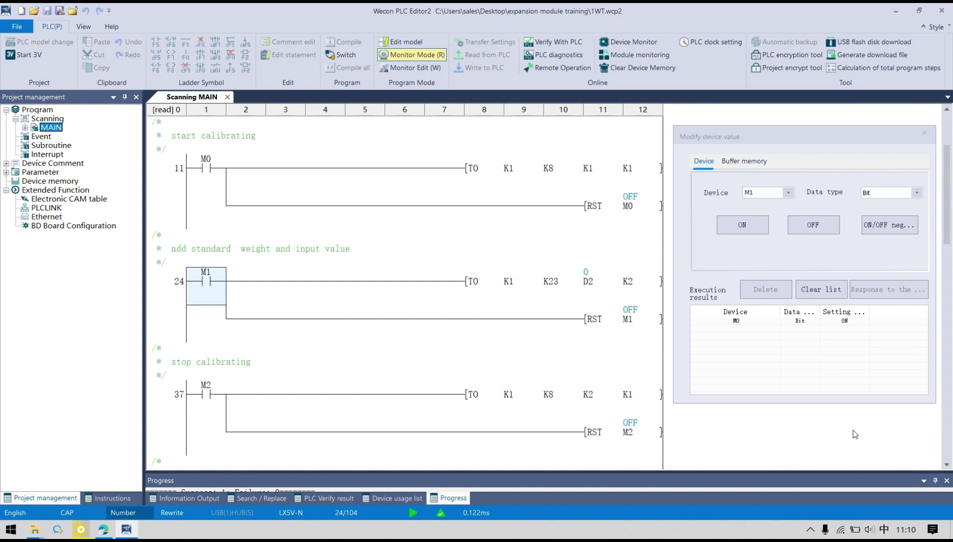
pyautogui.click(595, 298)
pyautogui.click(764, 224)
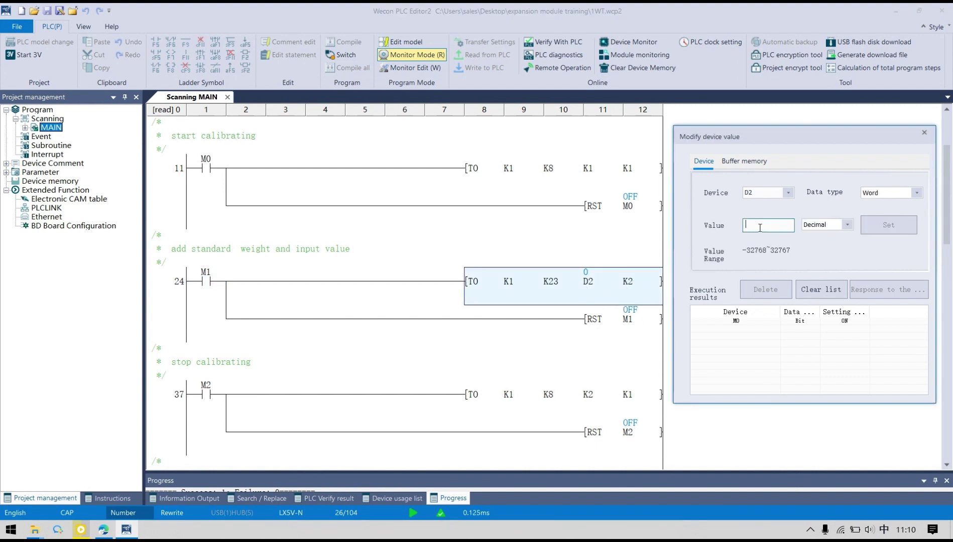
pyautogui.write('300')
pyautogui.click(888, 224)
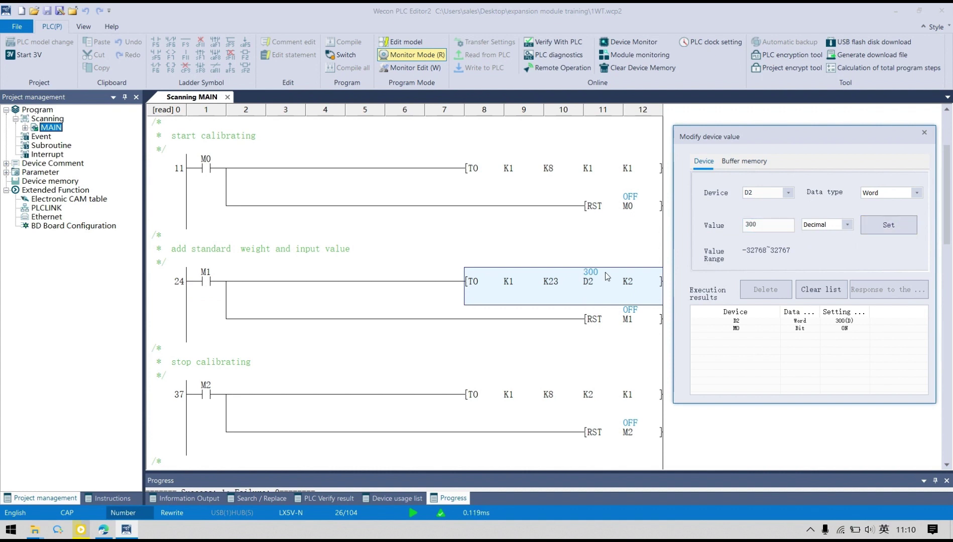
# Switch M1 on to send the standard weight, then M2 on to stop calibrating
pyautogui.click(207, 288)
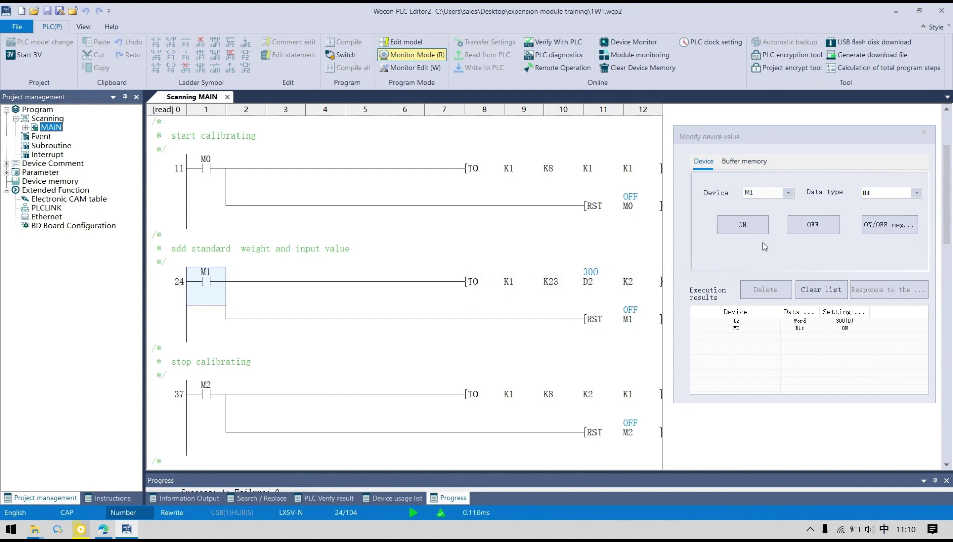
pyautogui.click(743, 225)
pyautogui.click(209, 395)
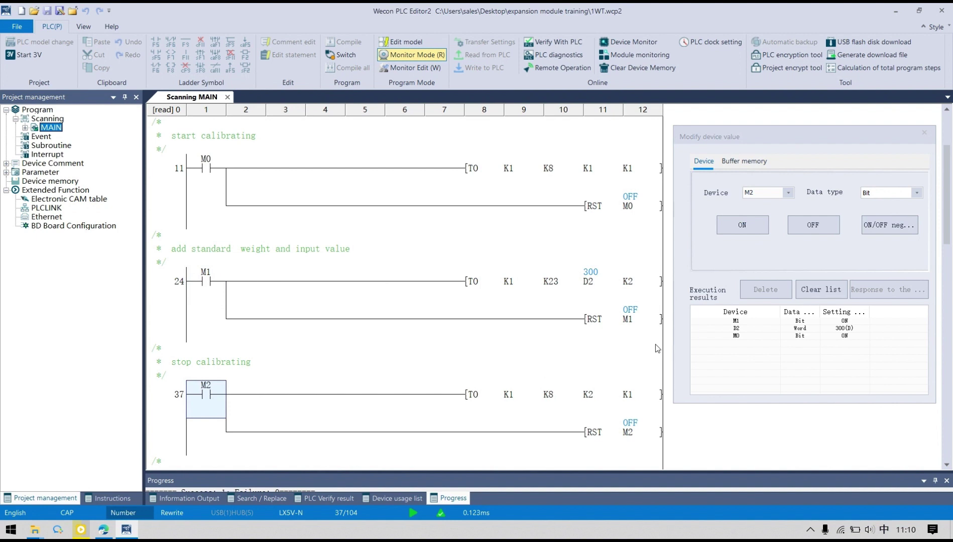
pyautogui.click(742, 225)
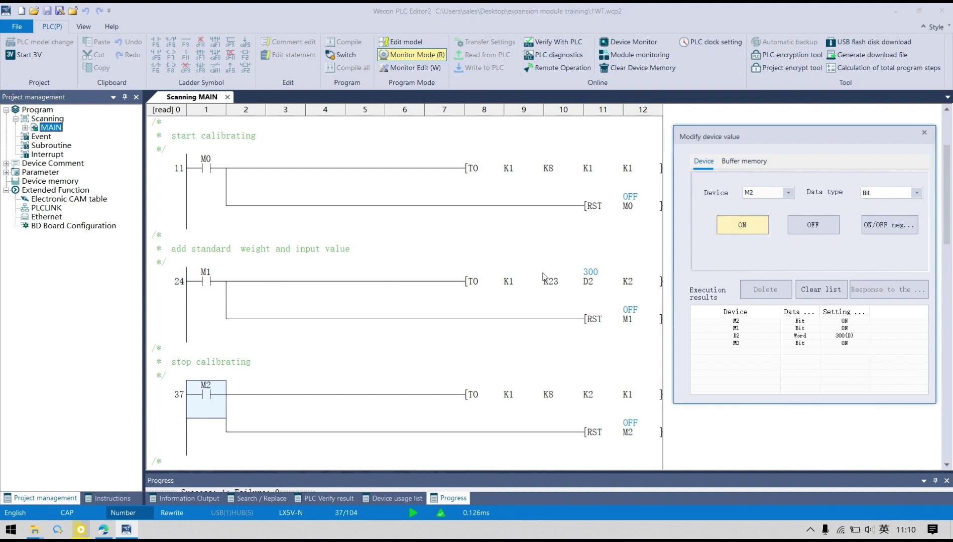
pyautogui.scroll(3, 538, 280)
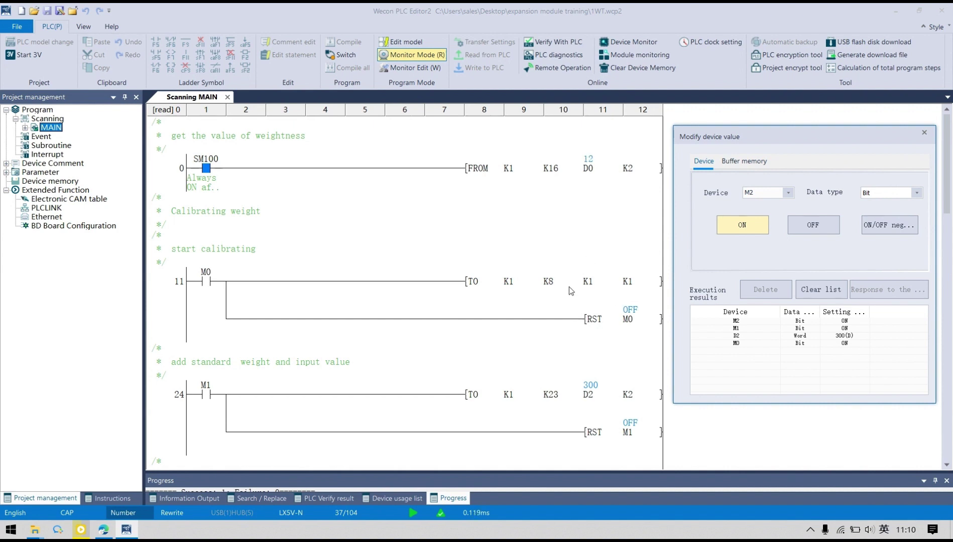
pyautogui.scroll(-3, 568, 286)
pyautogui.scroll(-3, 506, 231)
pyautogui.scroll(1, 477, 238)
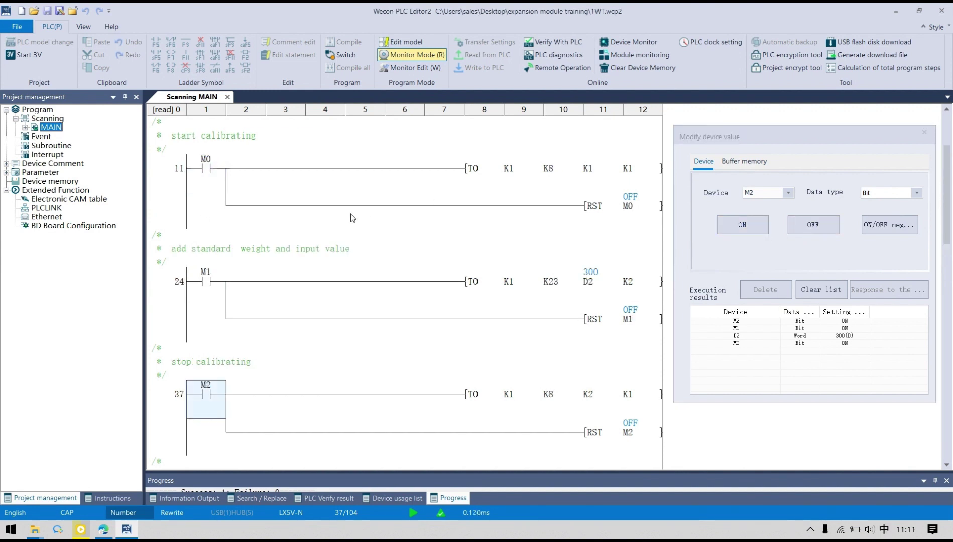
pyautogui.scroll(5, 350, 217)
# Turn M0 on again to restart calibration, then select contact M1
pyautogui.click(206, 281)
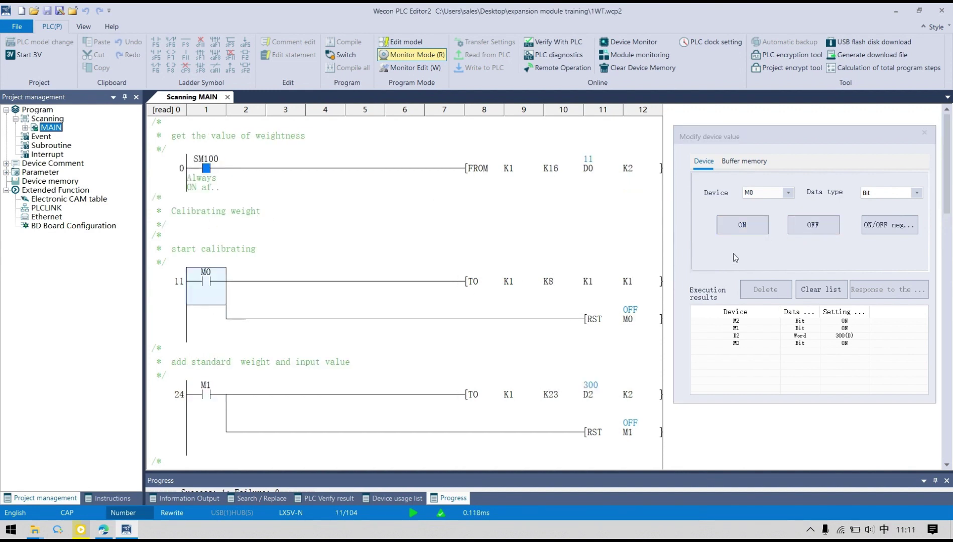
pyautogui.click(742, 225)
pyautogui.scroll(-2, 417, 253)
pyautogui.click(205, 281)
pyautogui.scroll(2, 610, 298)
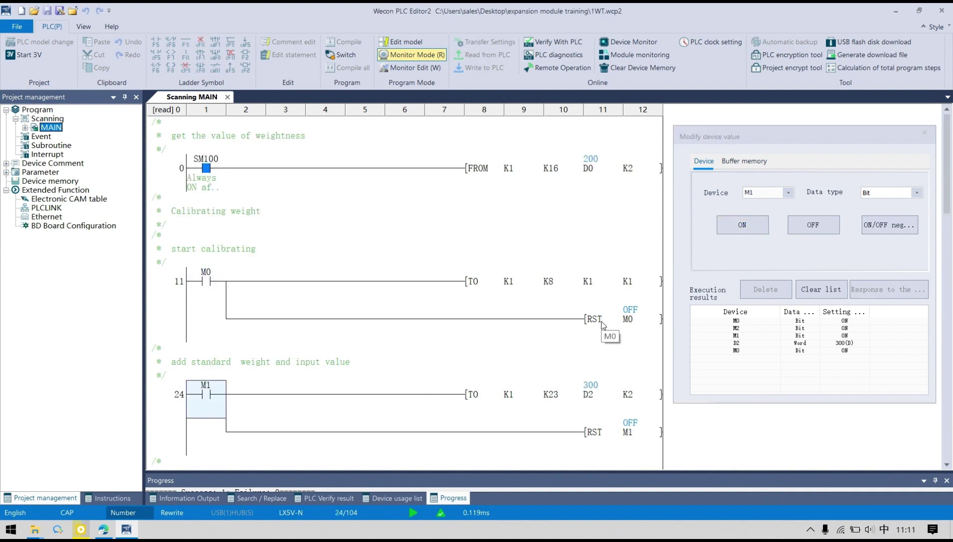
pyautogui.scroll(-2, 507, 326)
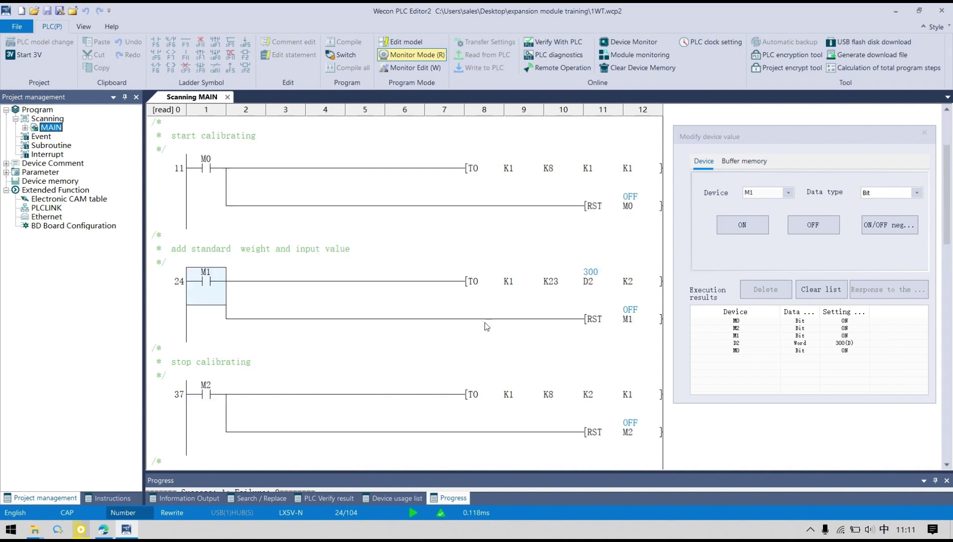
# Write 600 into D2 and switch M1 on to input the standard weight
pyautogui.doubleClick(594, 289)
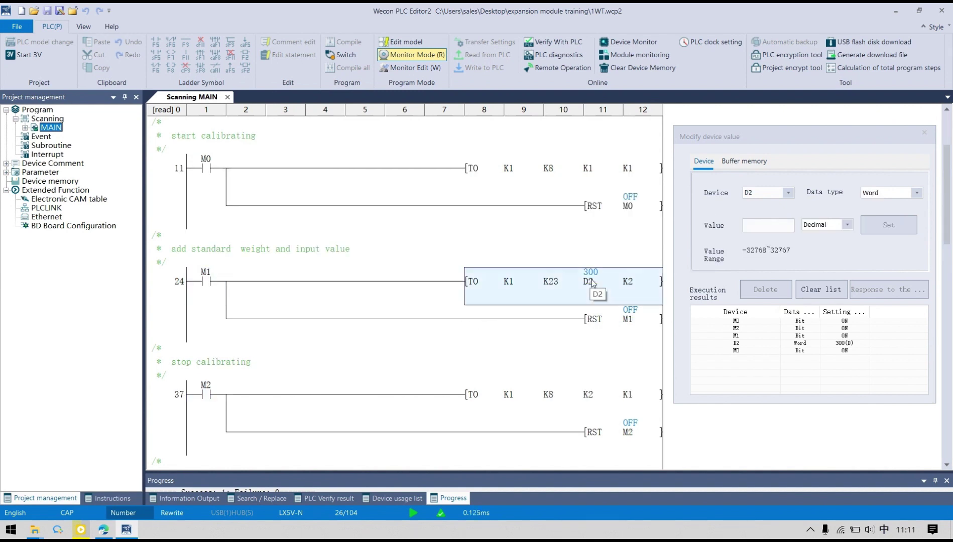
pyautogui.click(768, 225)
pyautogui.write('600')
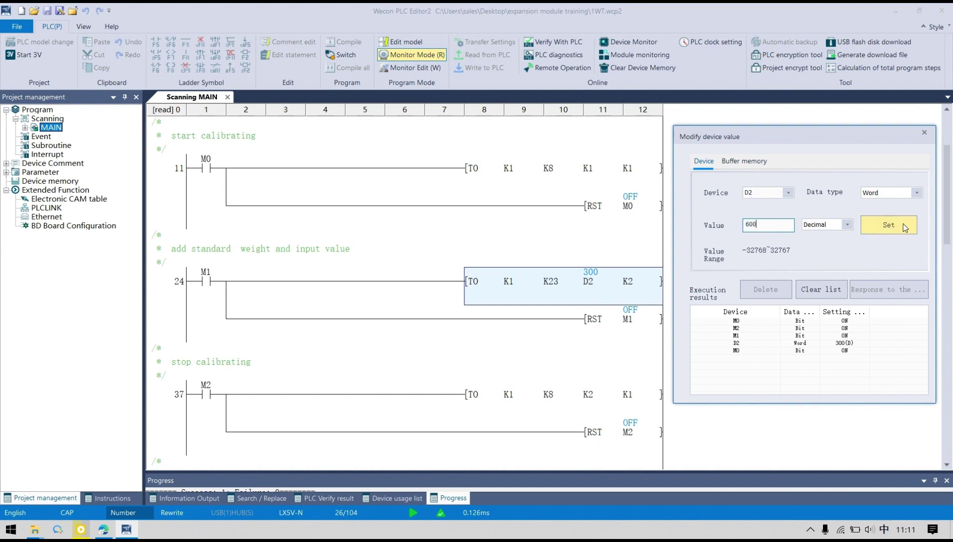
pyautogui.click(888, 225)
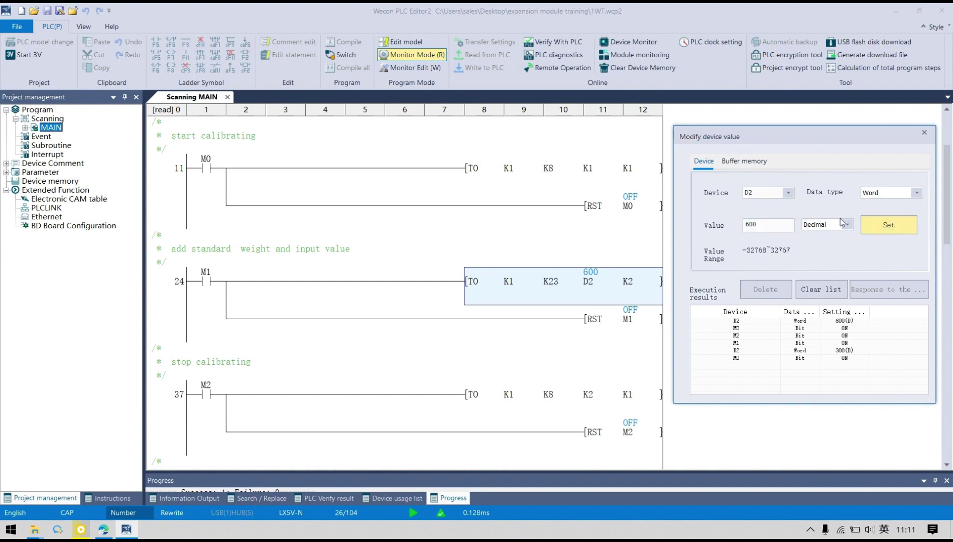
pyautogui.doubleClick(207, 282)
pyautogui.click(743, 224)
pyautogui.scroll(-1, 448, 319)
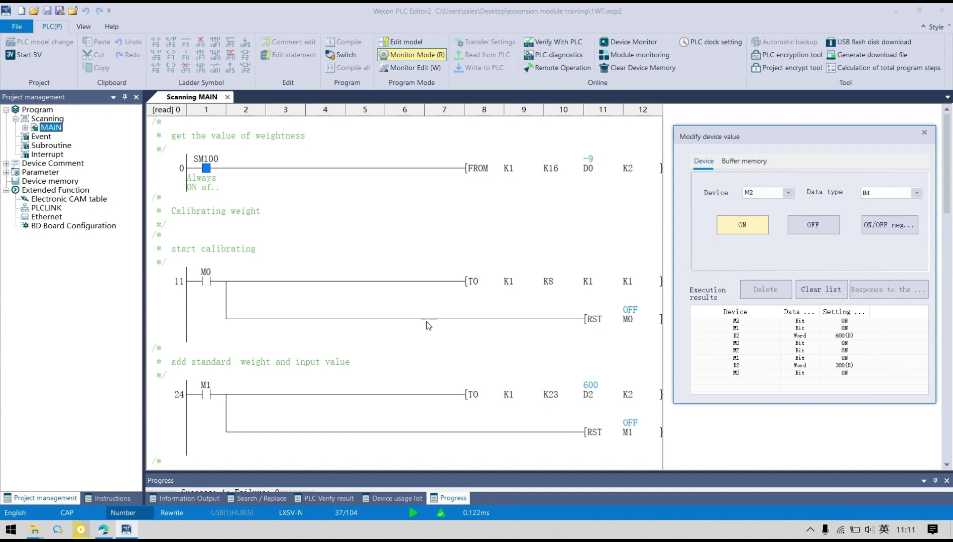
pyautogui.scroll(-5, 475, 264)
pyautogui.scroll(-2, 377, 280)
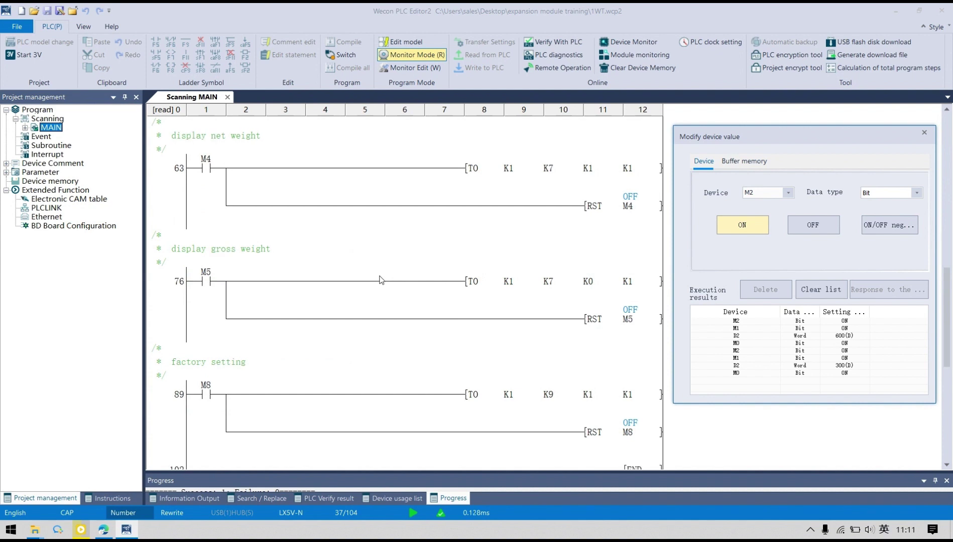
pyautogui.scroll(2, 381, 280)
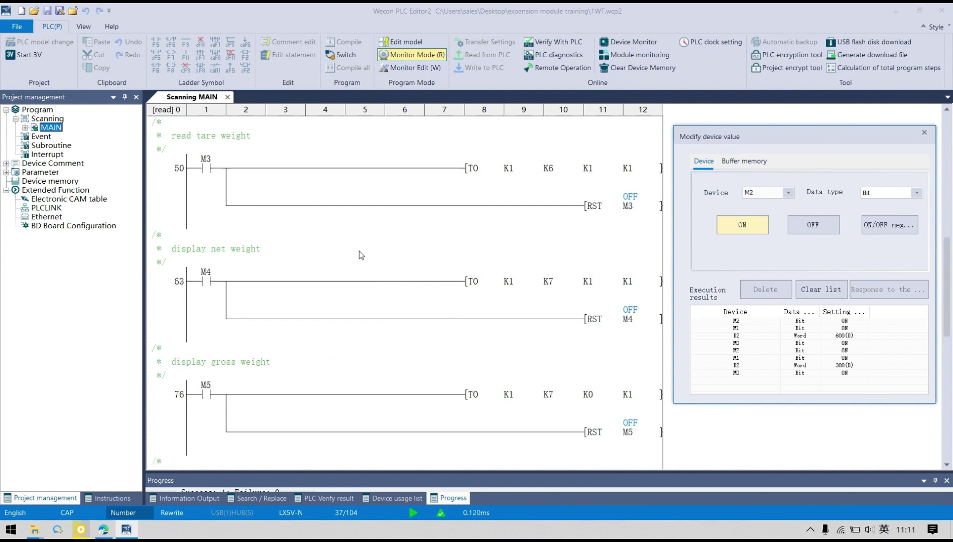
pyautogui.scroll(1, 325, 250)
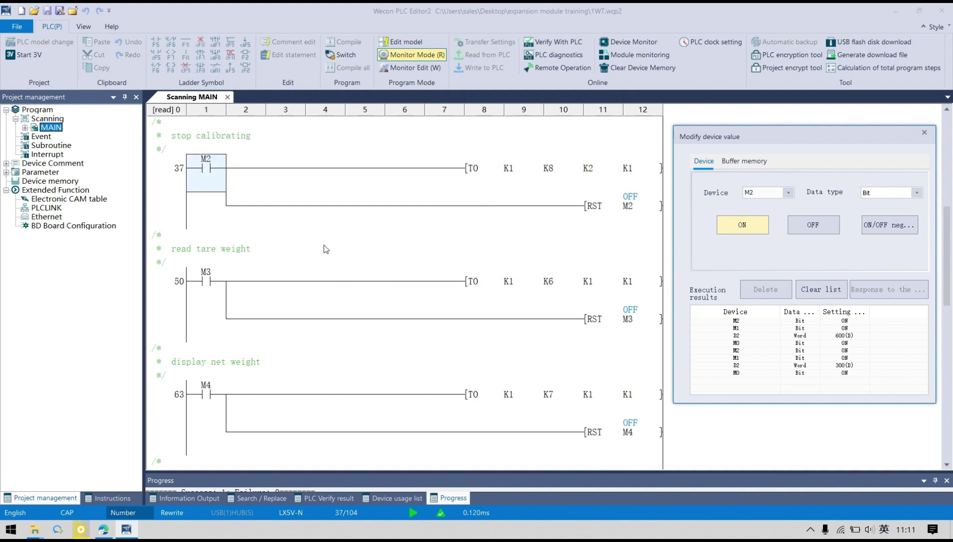
pyautogui.scroll(2, 324, 250)
pyautogui.click(230, 254)
pyautogui.scroll(-1, 224, 261)
pyautogui.click(228, 253)
pyautogui.scroll(-1, 227, 280)
pyautogui.click(229, 254)
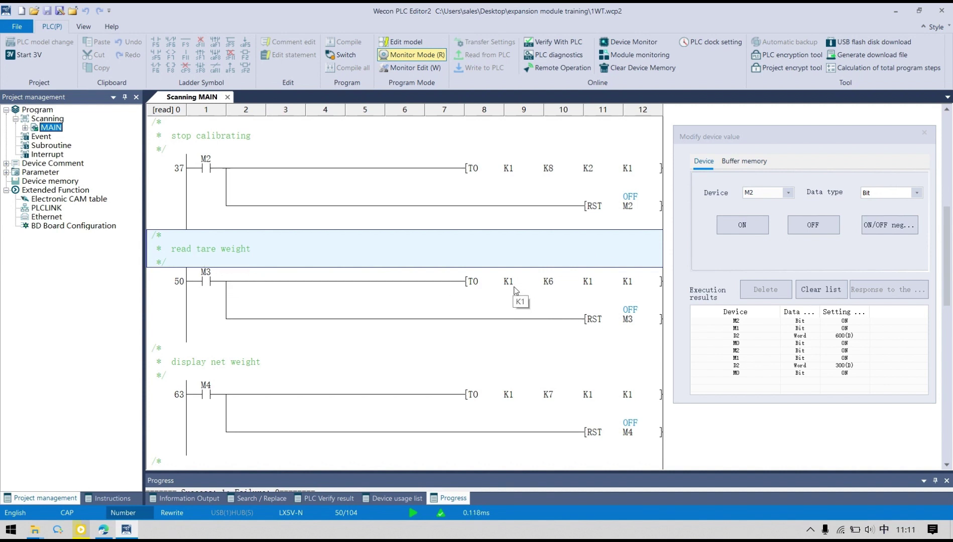
# Switch contact M3 at step 50 on to read the tare weight
pyautogui.click(551, 288)
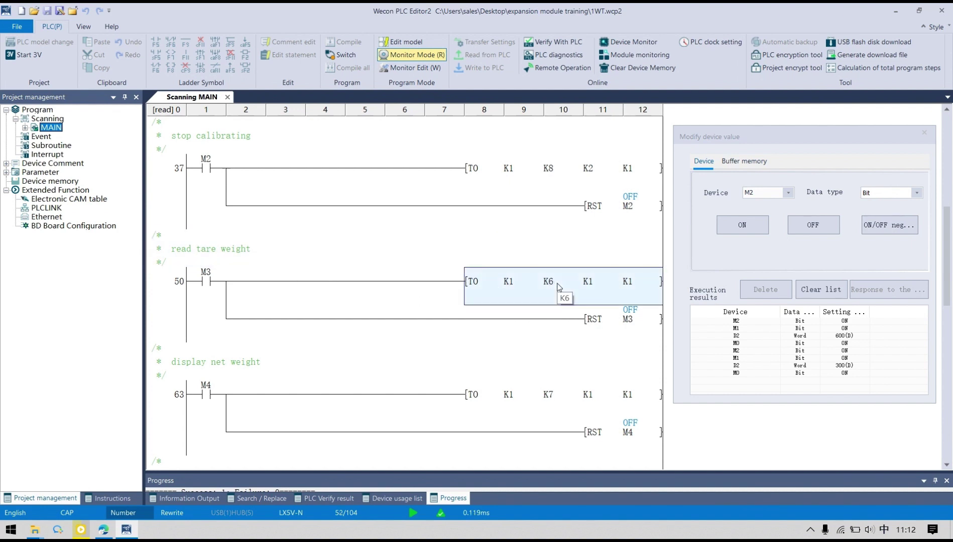
pyautogui.hotkey('ctrl', 'Home')
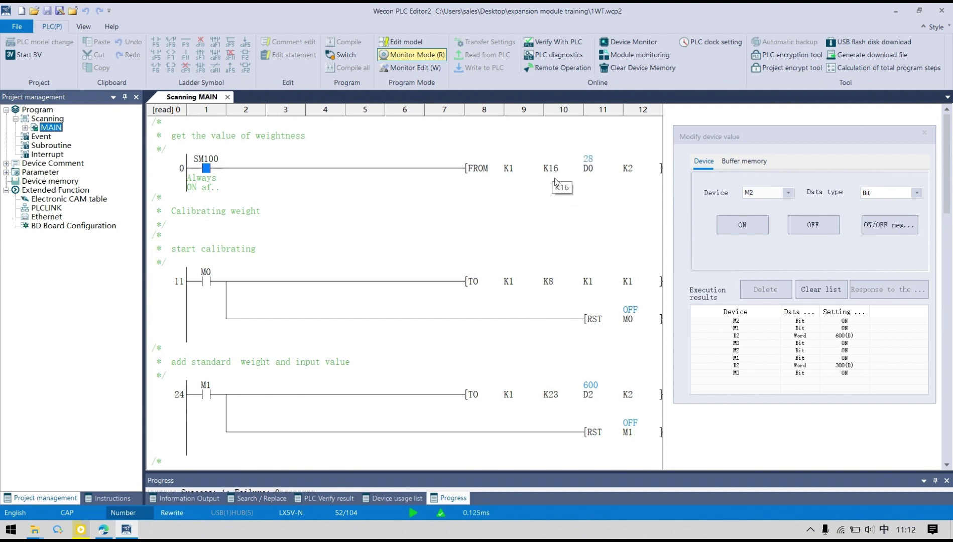
pyautogui.scroll(-5, 571, 195)
pyautogui.scroll(-2, 395, 262)
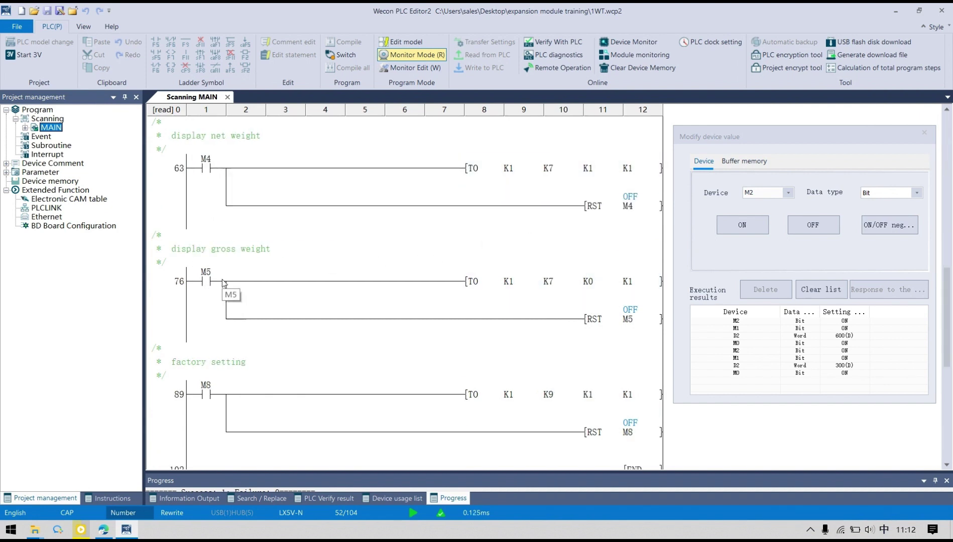
pyautogui.scroll(-2, 223, 298)
pyautogui.scroll(4, 223, 291)
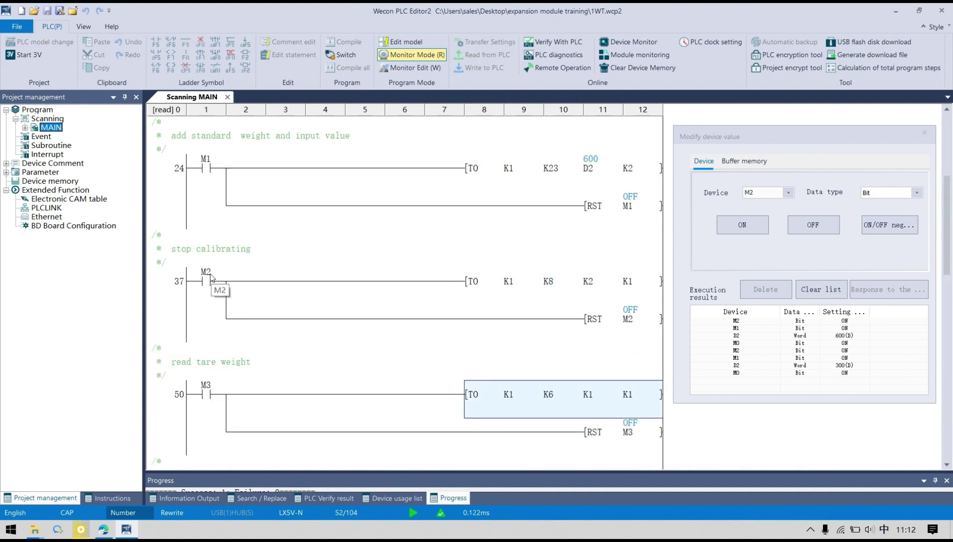
pyautogui.click(205, 168)
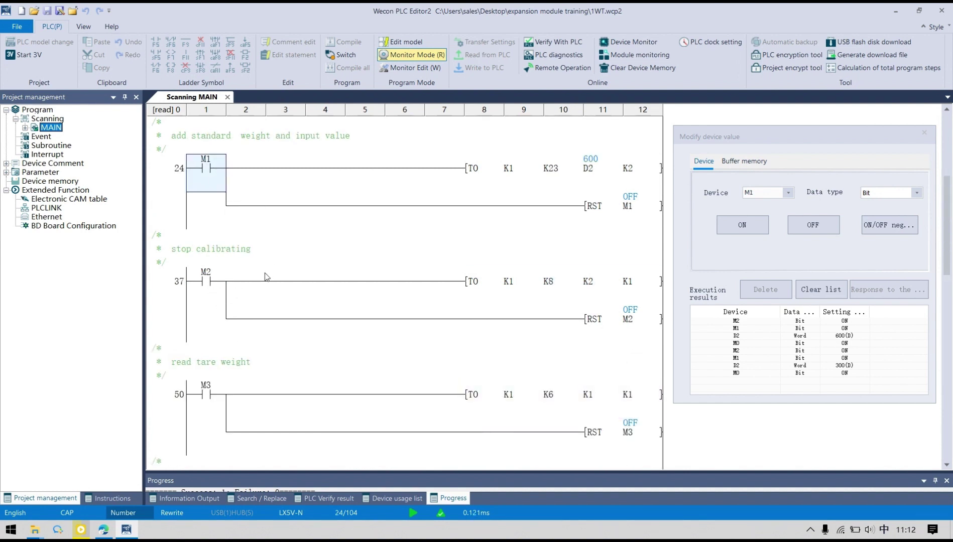
pyautogui.scroll(1, 265, 276)
pyautogui.scroll(-2, 264, 277)
pyautogui.click(205, 393)
pyautogui.scroll(1, 210, 410)
pyautogui.click(205, 394)
pyautogui.scroll(3, 251, 389)
pyautogui.click(742, 224)
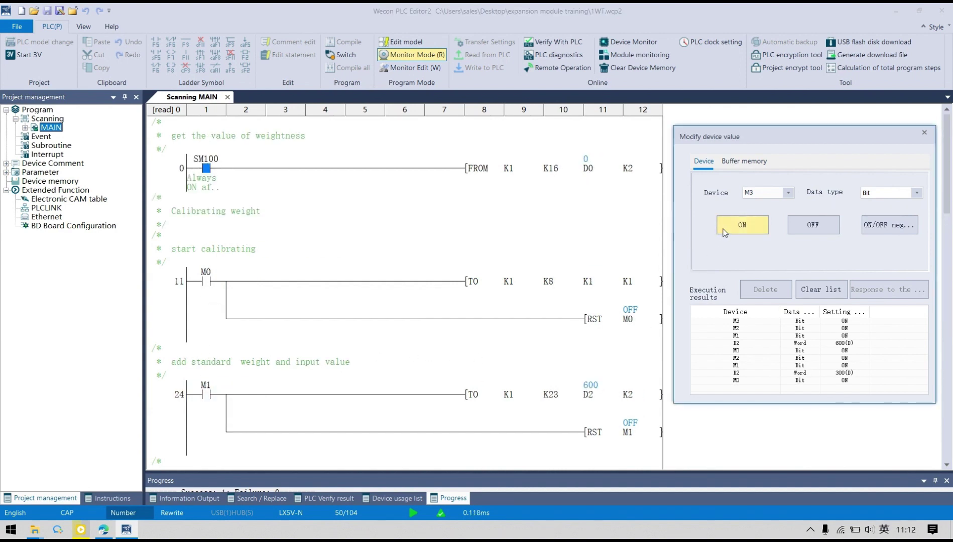
pyautogui.scroll(-3, 461, 279)
pyautogui.scroll(-3, 476, 285)
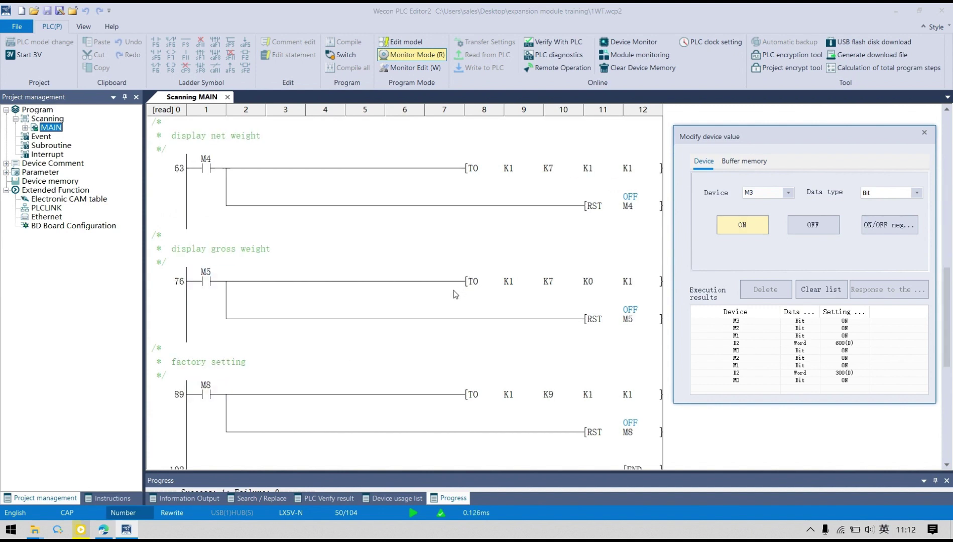
pyautogui.scroll(5, 454, 294)
pyautogui.scroll(-3, 455, 294)
pyautogui.scroll(-3, 454, 294)
pyautogui.scroll(6, 454, 294)
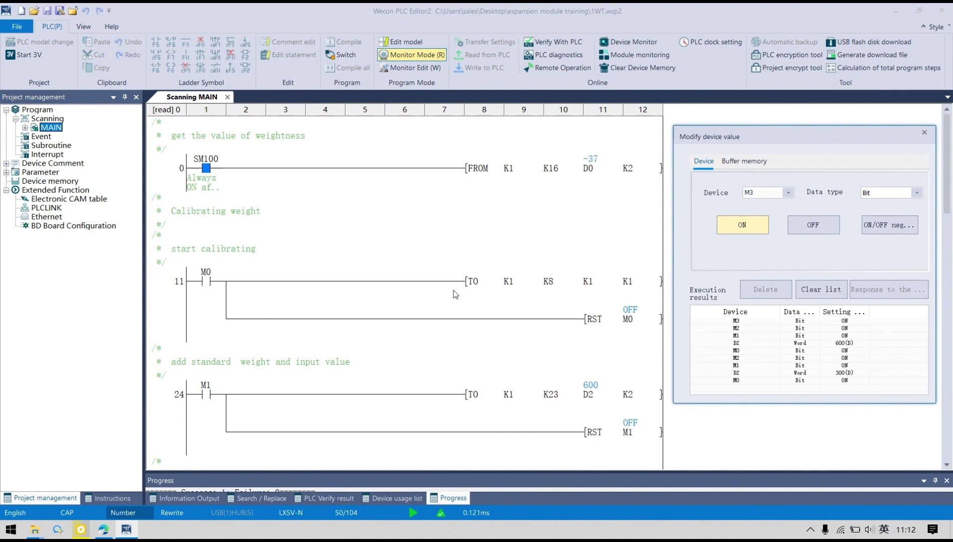
pyautogui.scroll(-5, 310, 272)
pyautogui.scroll(-5, 310, 271)
pyautogui.scroll(5, 311, 276)
pyautogui.scroll(3, 312, 275)
pyautogui.scroll(3, 312, 276)
pyautogui.scroll(-5, 312, 276)
pyautogui.scroll(-3, 313, 275)
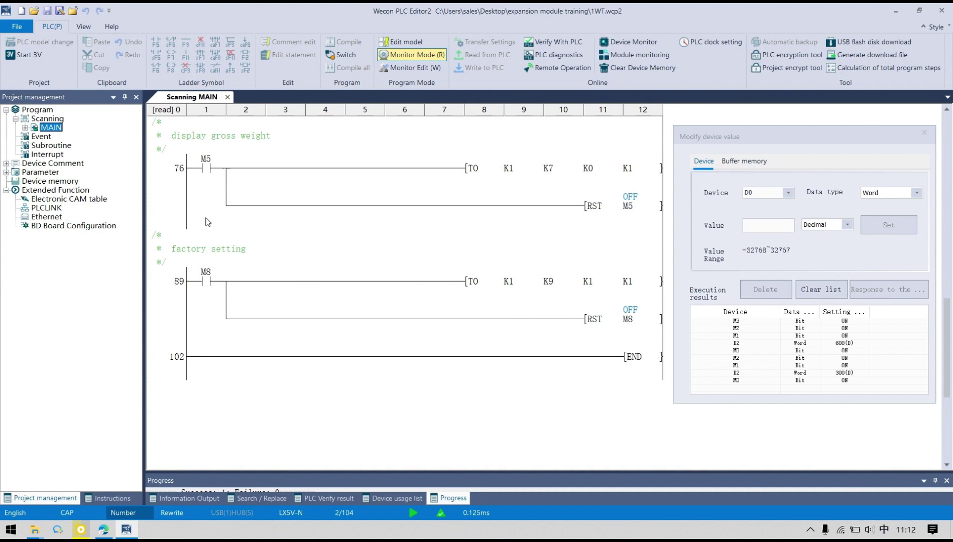
# Select display contacts M5 and M4, then M5 again, for modification
pyautogui.click(206, 167)
pyautogui.scroll(3, 198, 181)
pyautogui.click(206, 282)
pyautogui.click(216, 398)
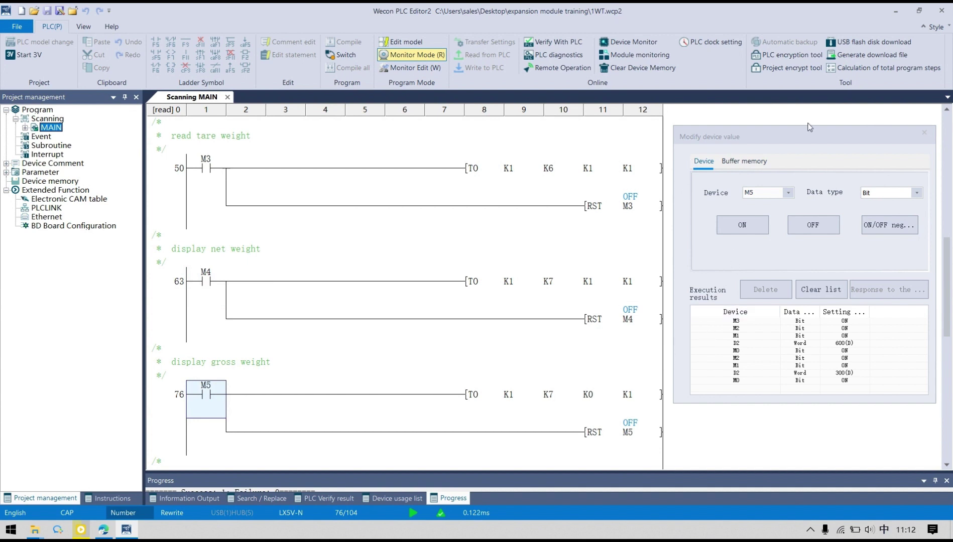